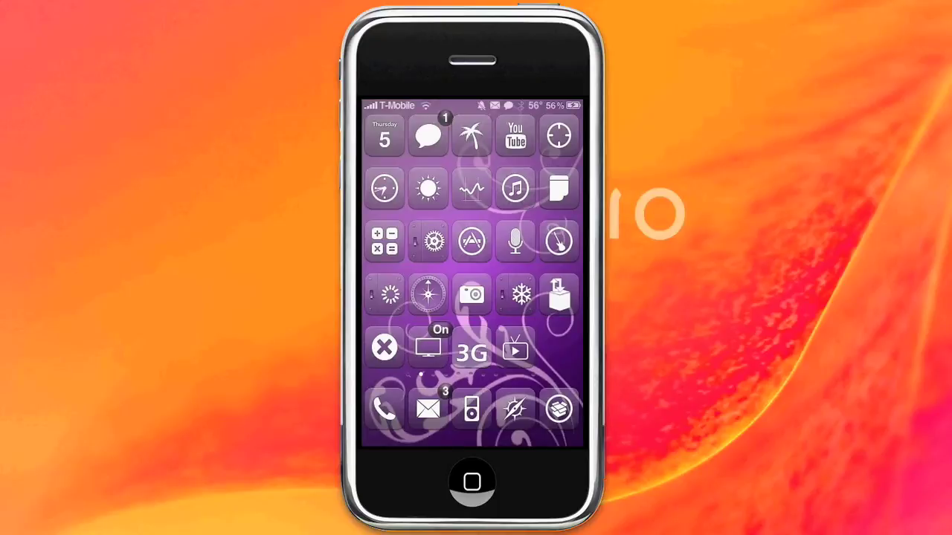
# Step: Launch 3G Unrestrictor and pick AdBlock as the first 3G-unrestricted app
pyautogui.click(472, 354)
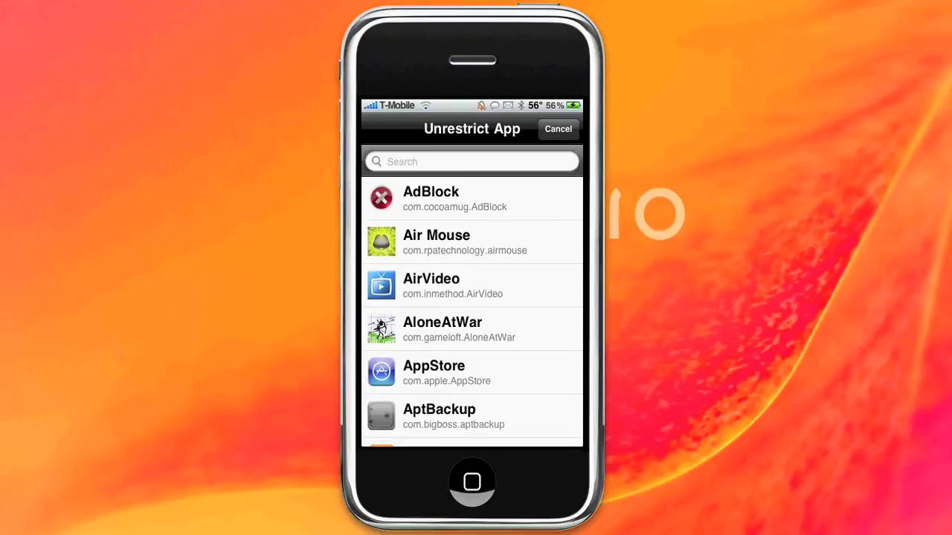
pyautogui.click(453, 199)
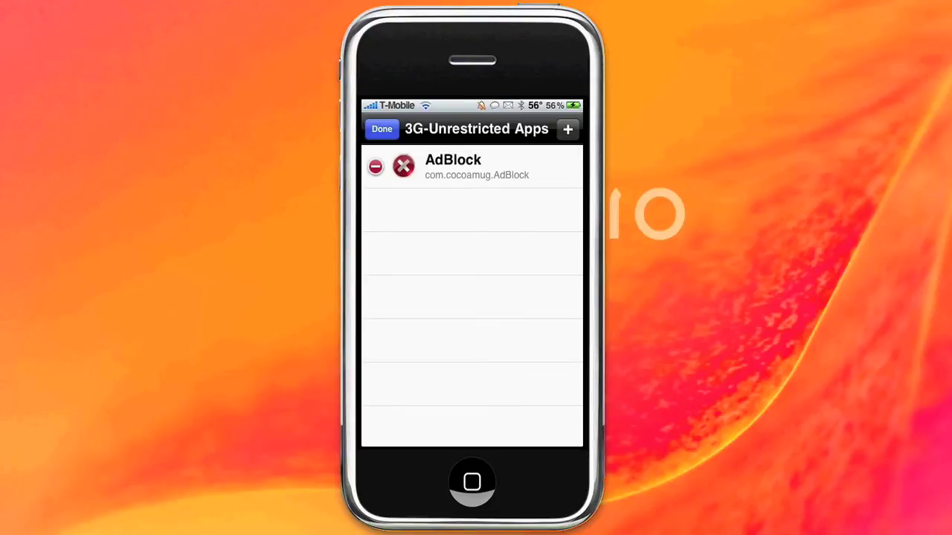
# Step: Add AppStore from the Unrestrict App picker, then scroll down the picker
pyautogui.click(567, 129)
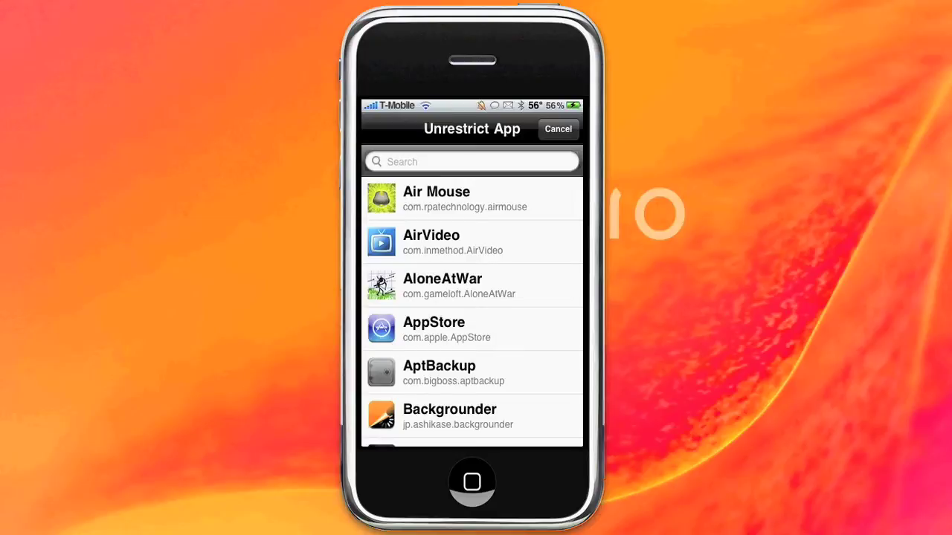
pyautogui.click(472, 329)
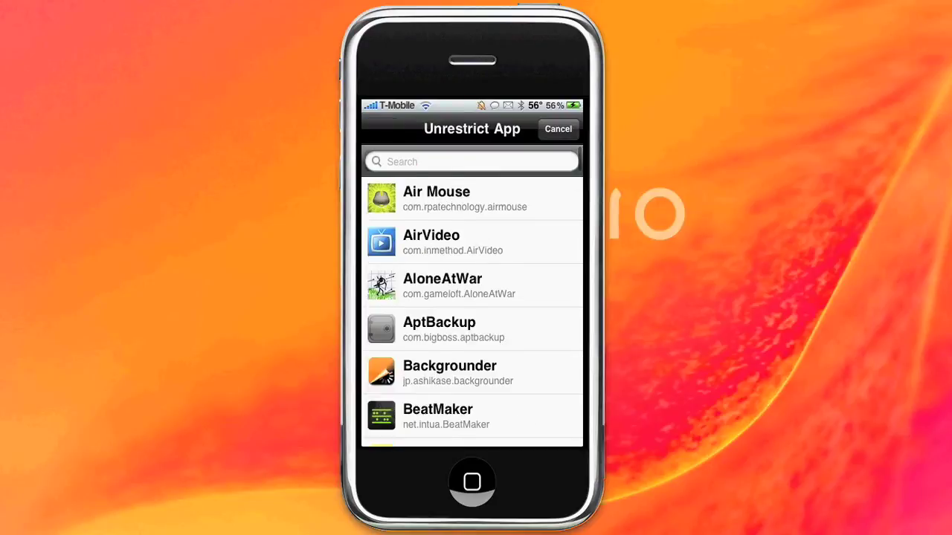
pyautogui.scroll(-2, 472, 297)
# Step: Scroll the Unrestrict App picker down to Skype and add it as the fourth unrestricted app
pyautogui.scroll(-5, 472, 298)
pyautogui.scroll(-5, 472, 297)
pyautogui.scroll(-5, 472, 298)
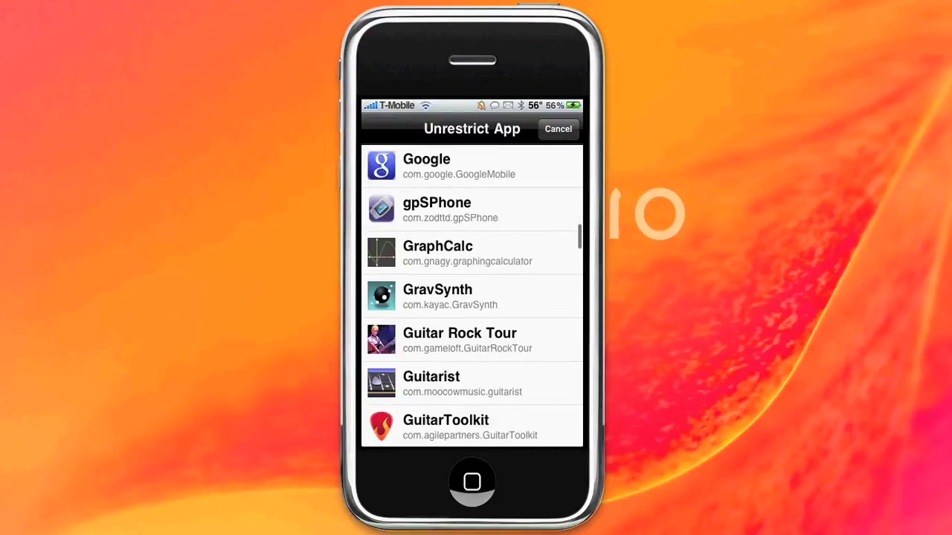
pyautogui.scroll(-5, 472, 297)
pyautogui.scroll(-2, 472, 298)
pyautogui.scroll(-4, 472, 297)
pyautogui.scroll(-10, 472, 297)
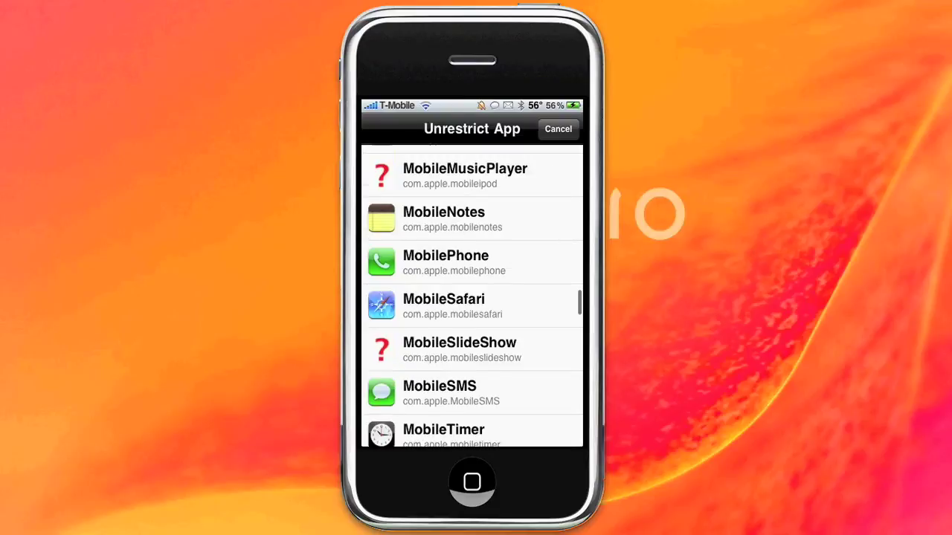
pyautogui.scroll(-6, 472, 297)
pyautogui.scroll(-3, 472, 298)
pyautogui.scroll(-9, 472, 298)
pyautogui.scroll(-11, 472, 298)
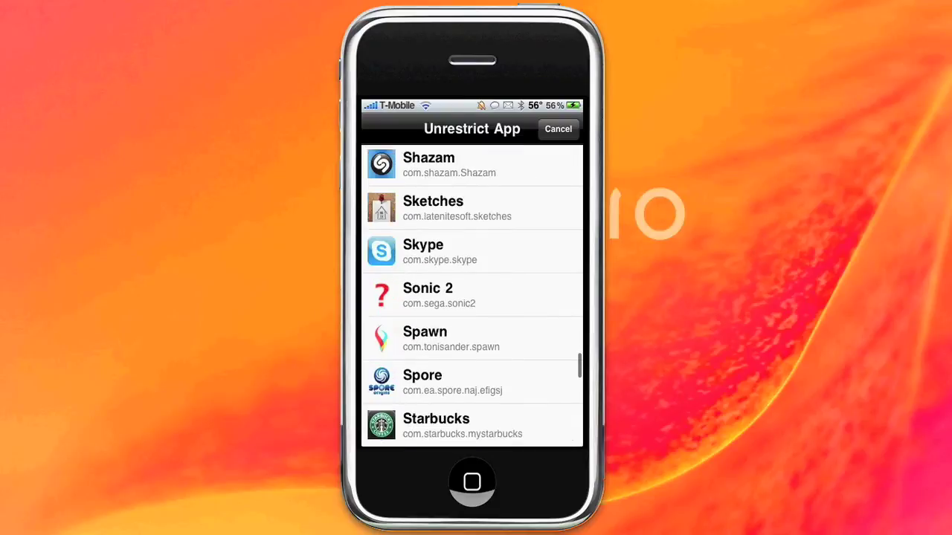
pyautogui.scroll(1, 472, 298)
pyautogui.click(472, 318)
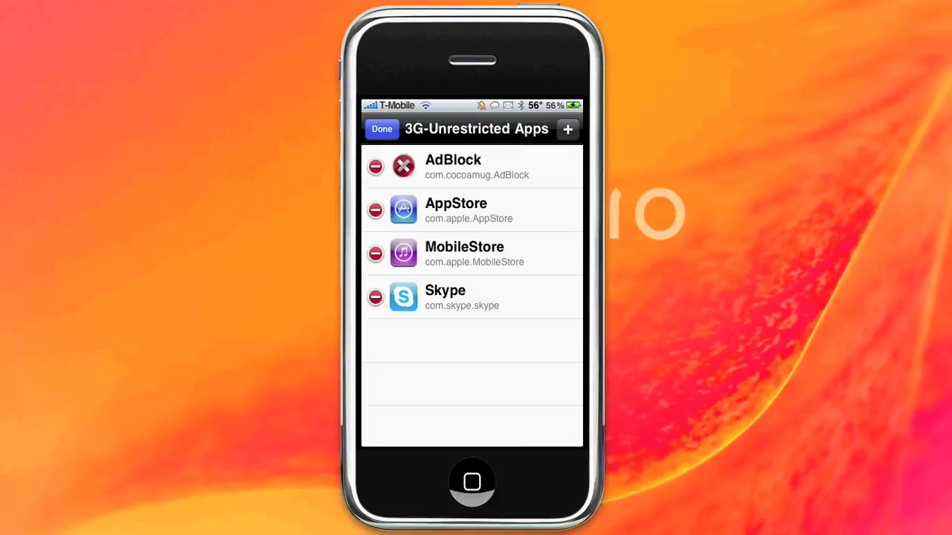